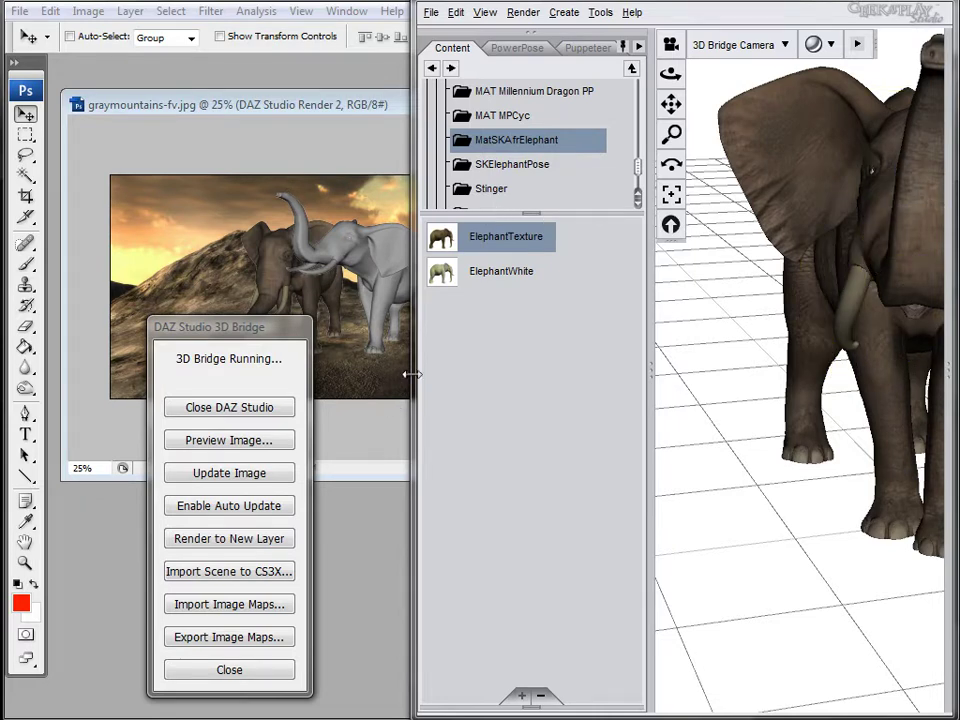
# Step: Widen the DAZ Studio window over the whole workspace and add a new spotlight to the elephant scene
pyautogui.moveTo(412, 374); pyautogui.dragTo(0, 344)
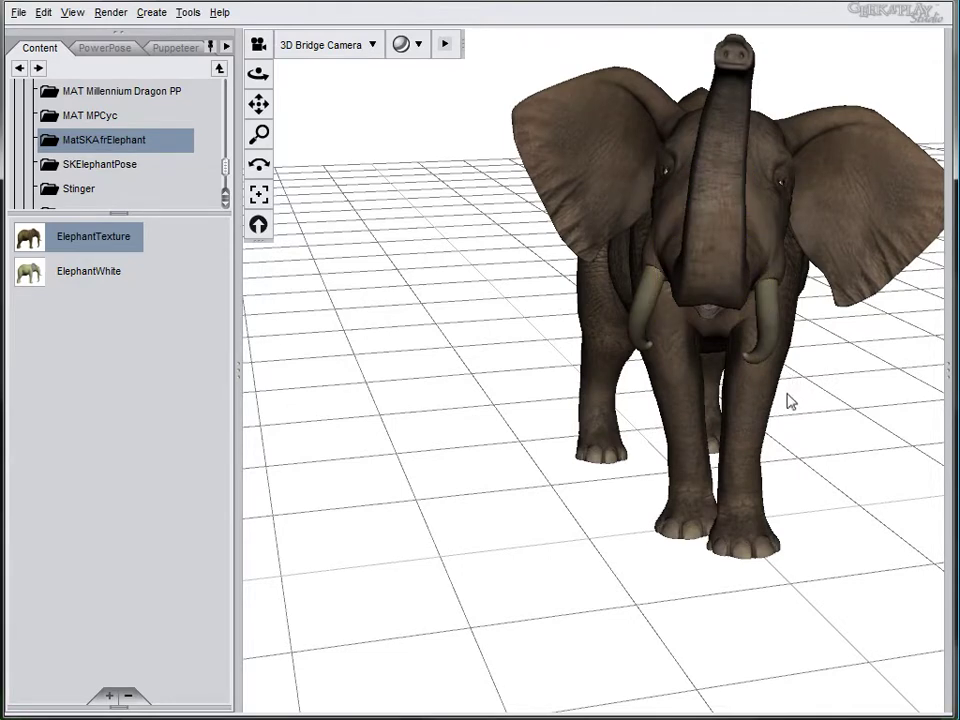
pyautogui.moveTo(258, 104); pyautogui.dragTo(226, 122)
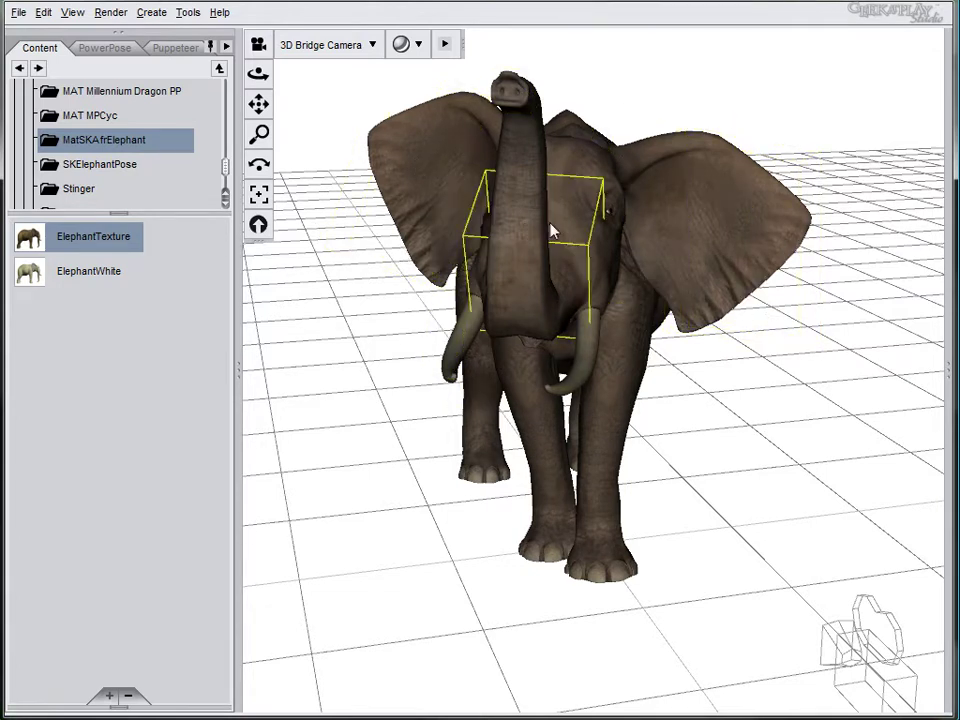
pyautogui.click(147, 13)
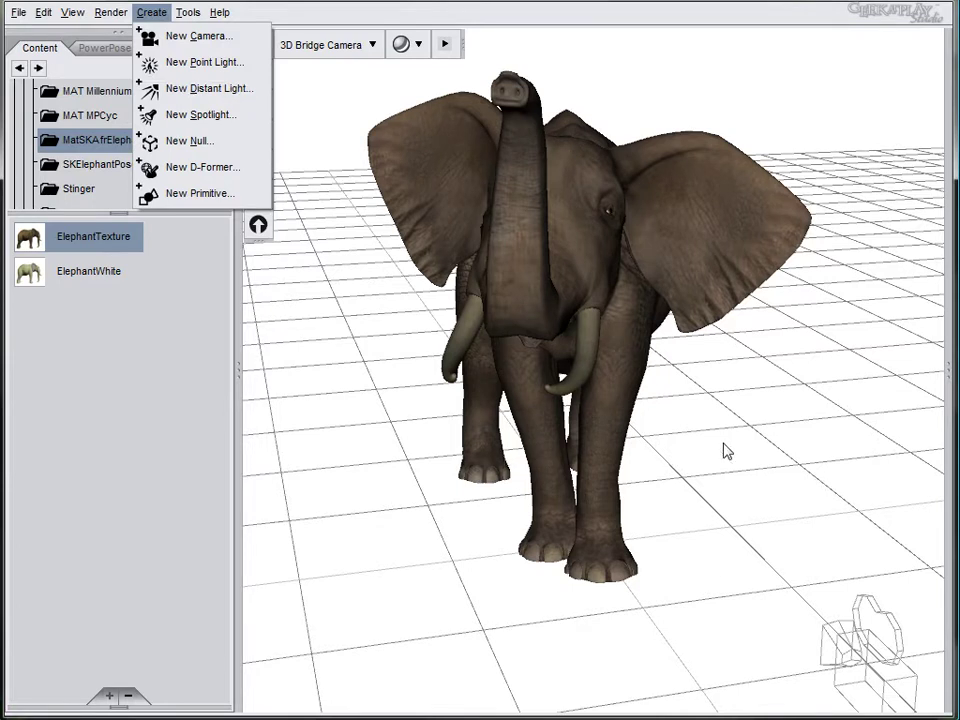
pyautogui.click(201, 114)
pyautogui.click(521, 382)
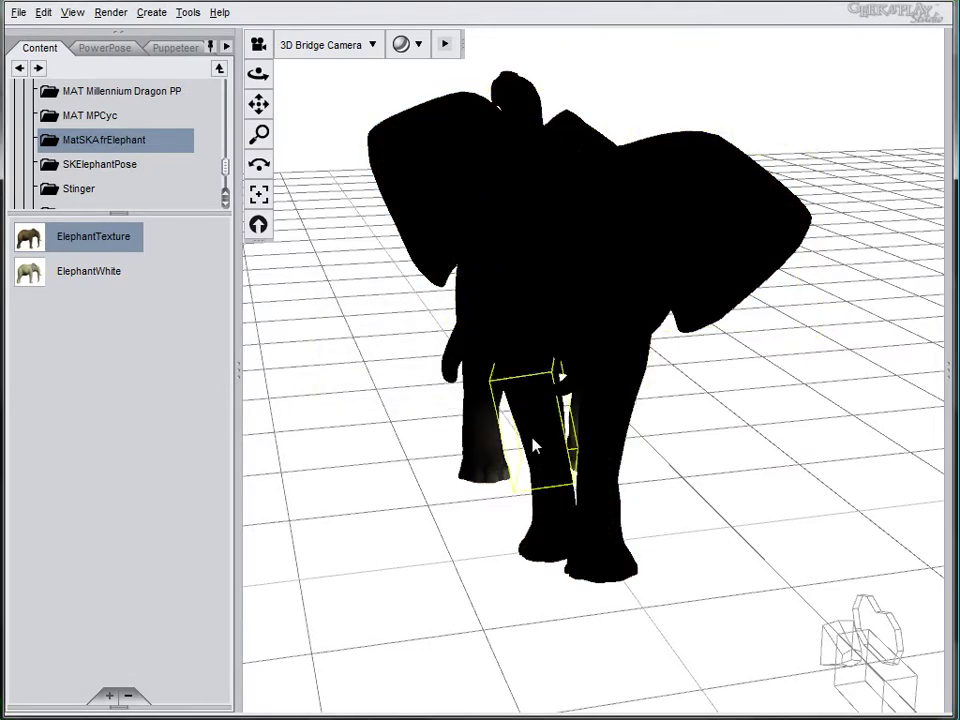
# Step: Open the scene list beside the viewport, collapse the Elephant hierarchy and select SpotLight 1
pyautogui.moveTo(259, 76); pyautogui.dragTo(259, 80)
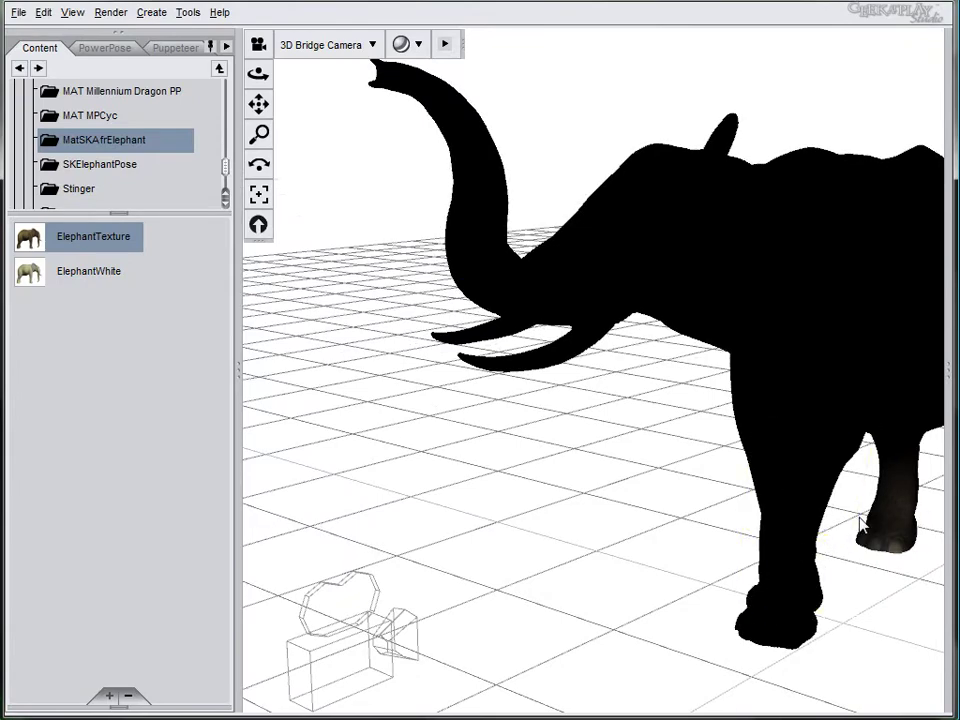
pyautogui.moveTo(259, 104); pyautogui.dragTo(152, 96)
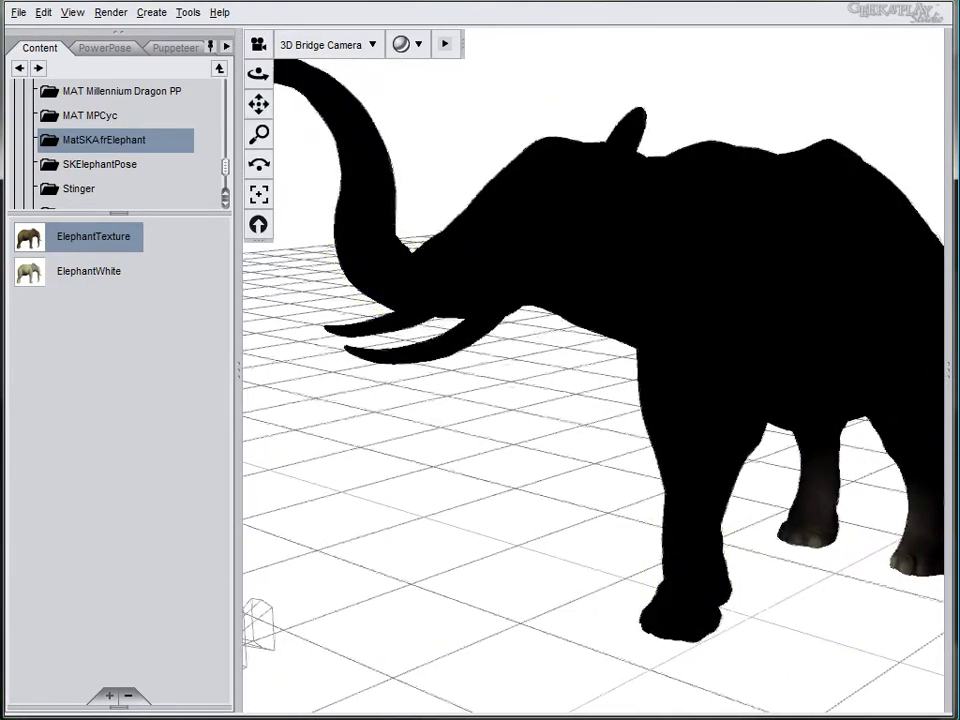
pyautogui.click(950, 375)
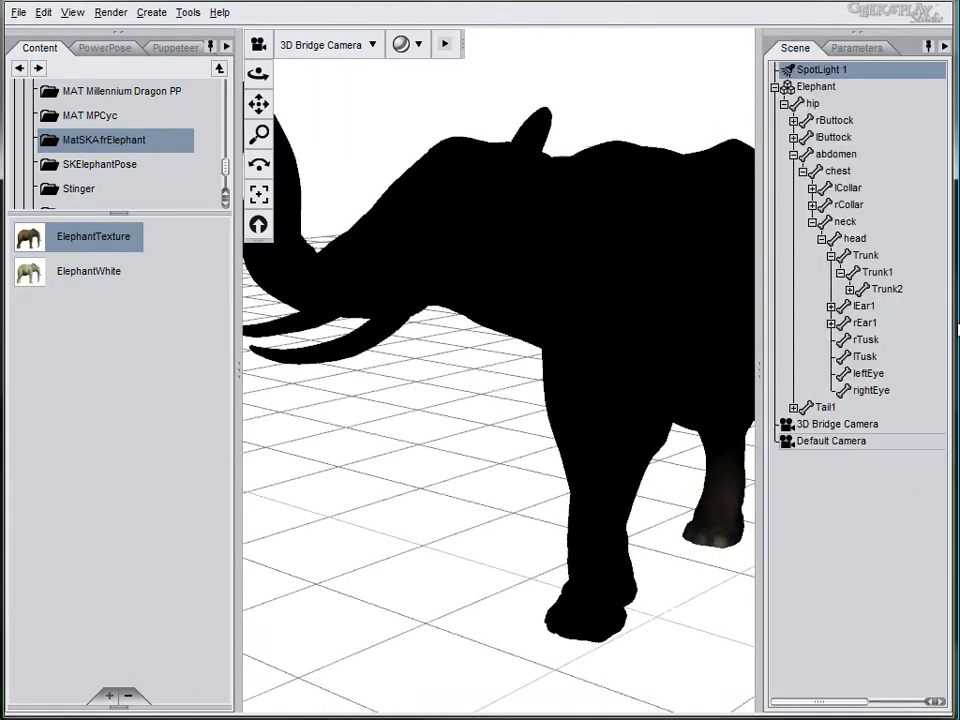
pyautogui.click(775, 88)
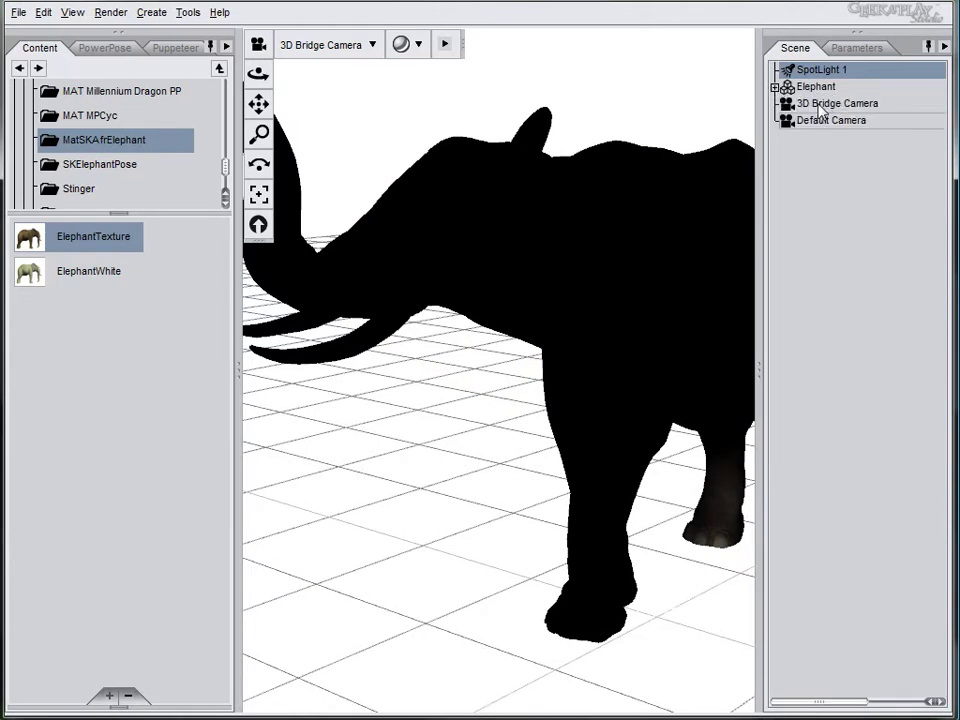
pyautogui.click(833, 105)
pyautogui.click(828, 121)
pyautogui.click(828, 88)
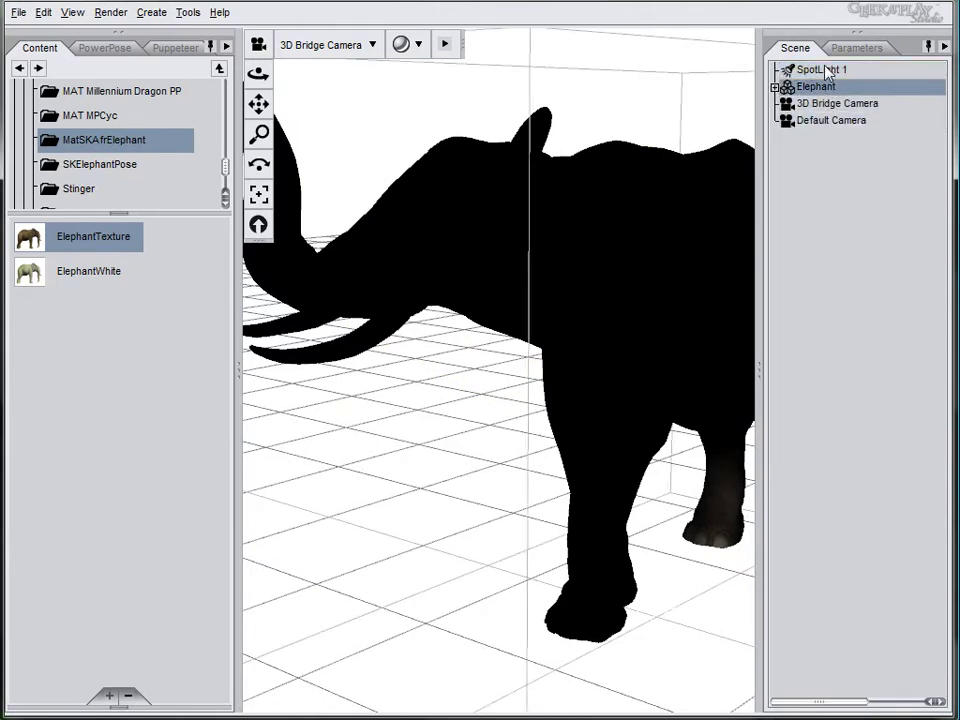
pyautogui.click(826, 71)
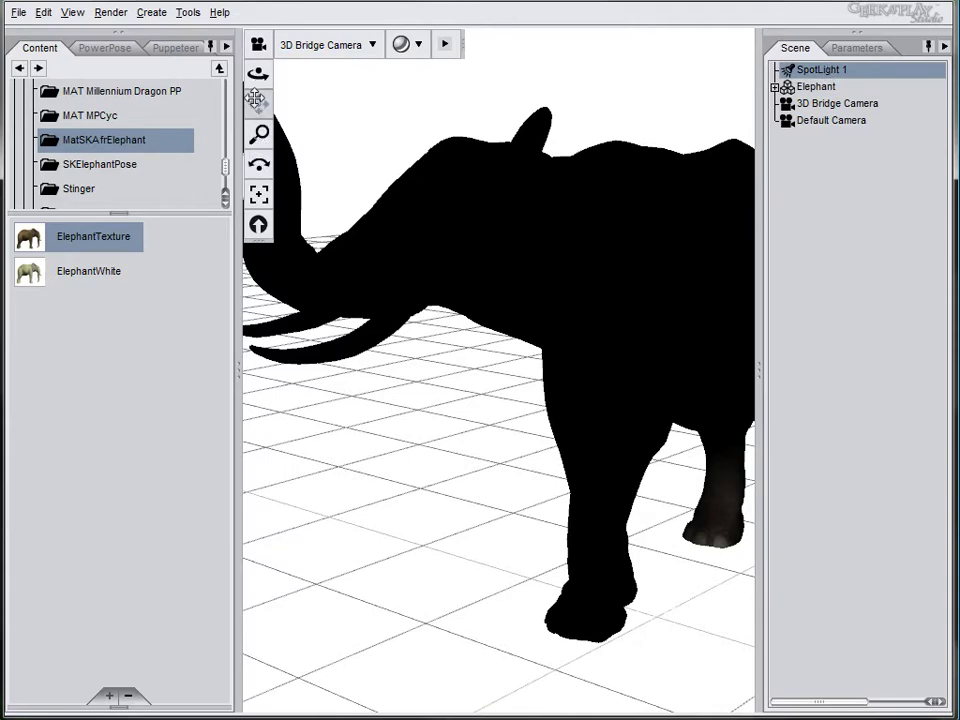
# Step: Use the Translate tool to raise the spotlight to about belly height and move it forward in front of the elephant
pyautogui.moveTo(258, 104); pyautogui.dragTo(268, 135)
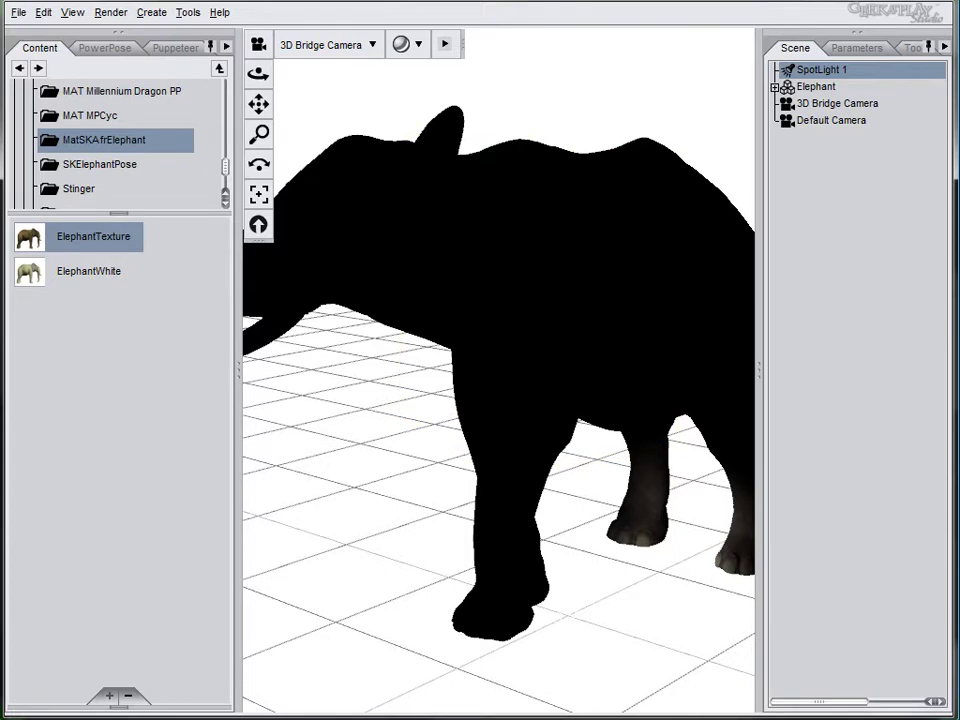
pyautogui.click(193, 13)
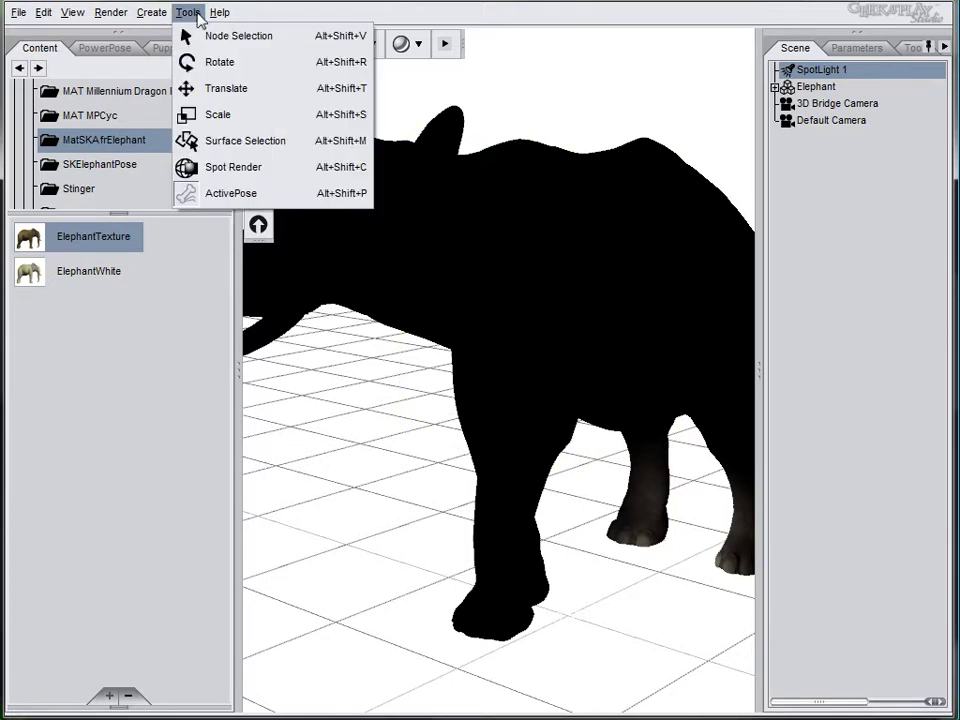
pyautogui.click(215, 90)
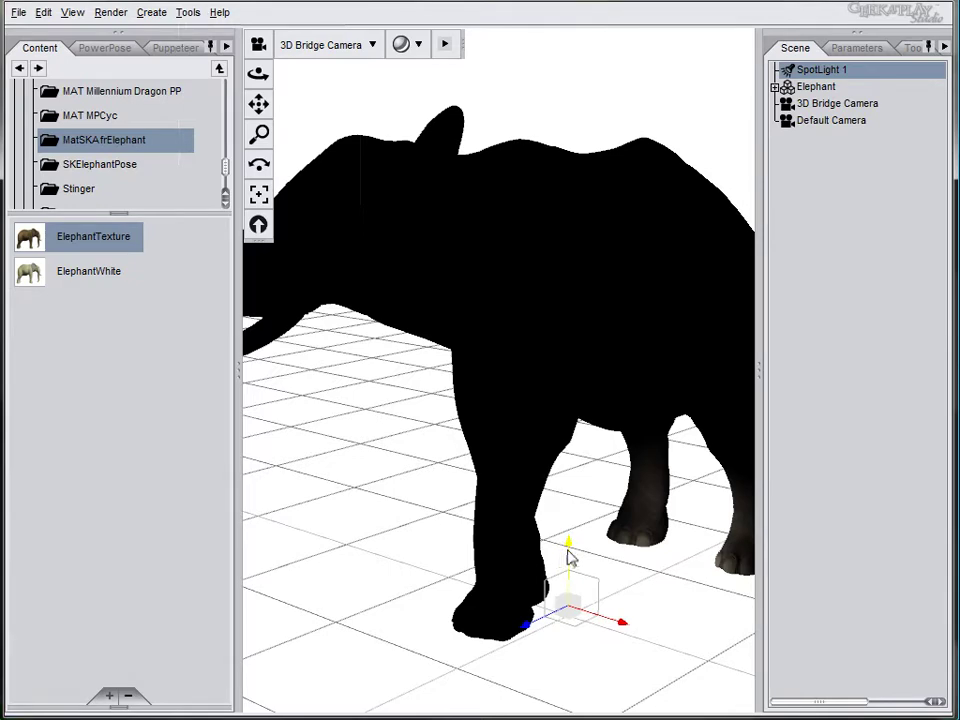
pyautogui.moveTo(567, 557); pyautogui.dragTo(557, 349)
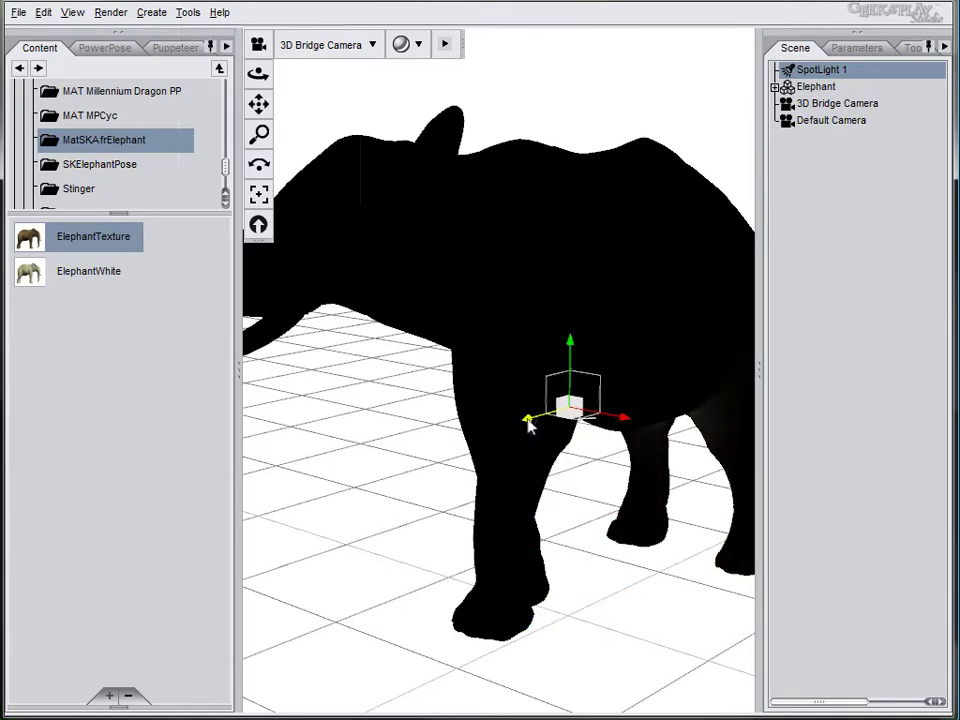
pyautogui.moveTo(530, 425); pyautogui.dragTo(124, 489)
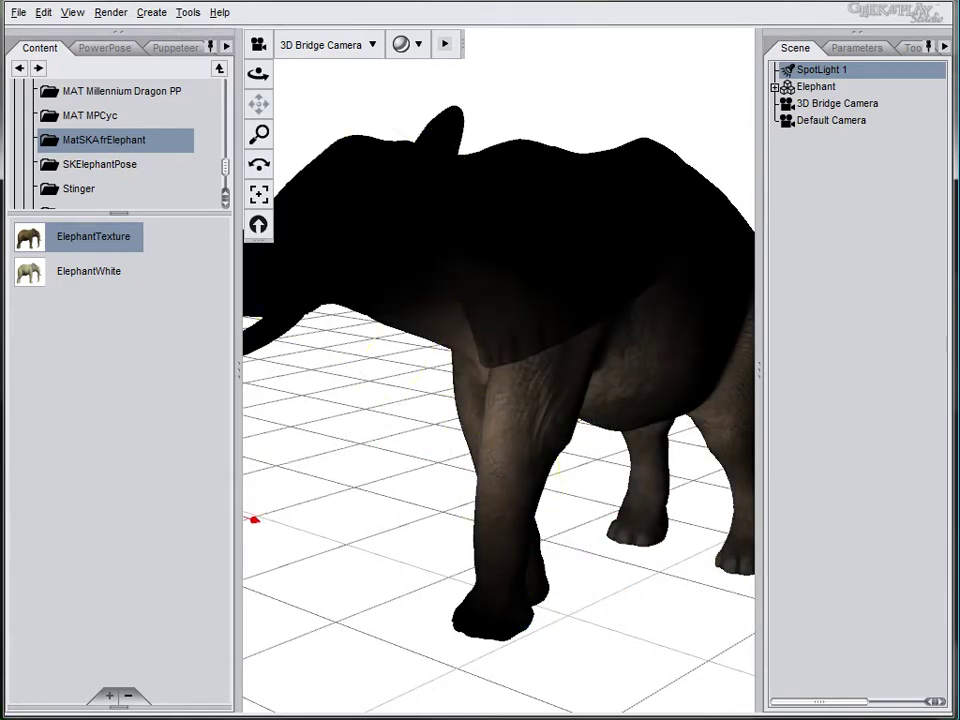
# Step: Move the spotlight farther forward, away from the elephant, and raise it to about trunk height to light the head and body
pyautogui.moveTo(258, 104); pyautogui.dragTo(84, 247)
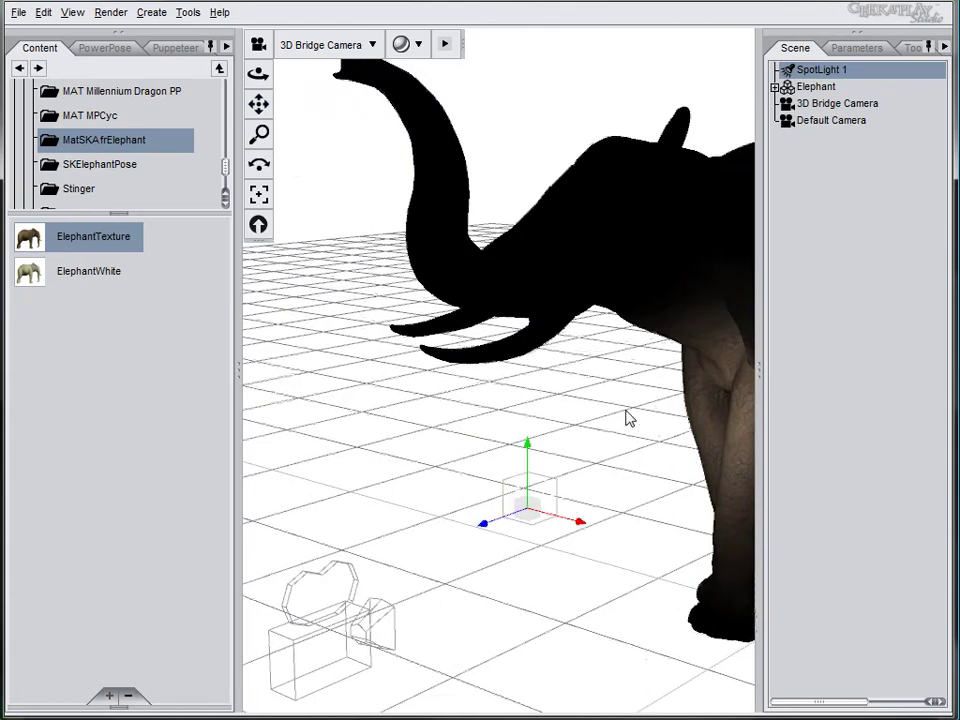
pyautogui.scroll(-7, 624, 435)
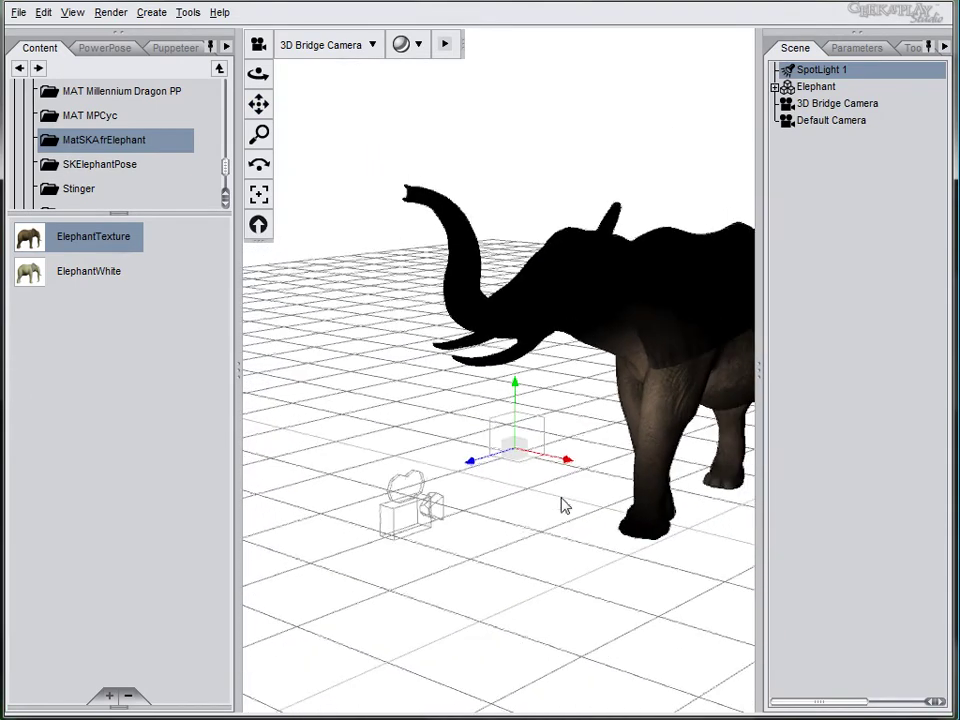
pyautogui.moveTo(472, 463); pyautogui.dragTo(324, 484)
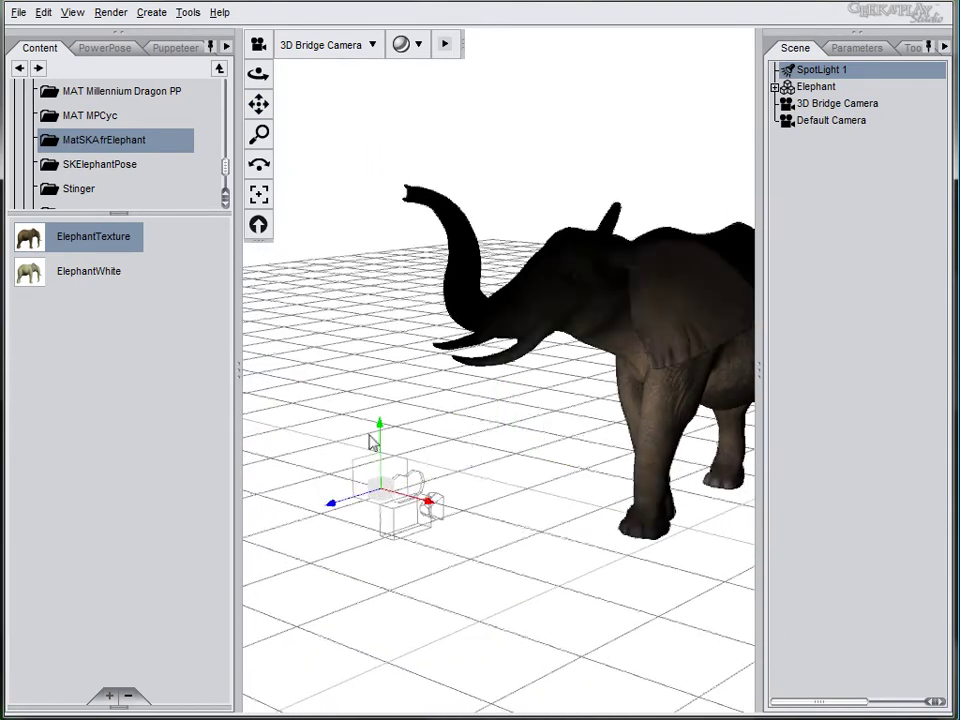
pyautogui.moveTo(381, 430); pyautogui.dragTo(377, 189)
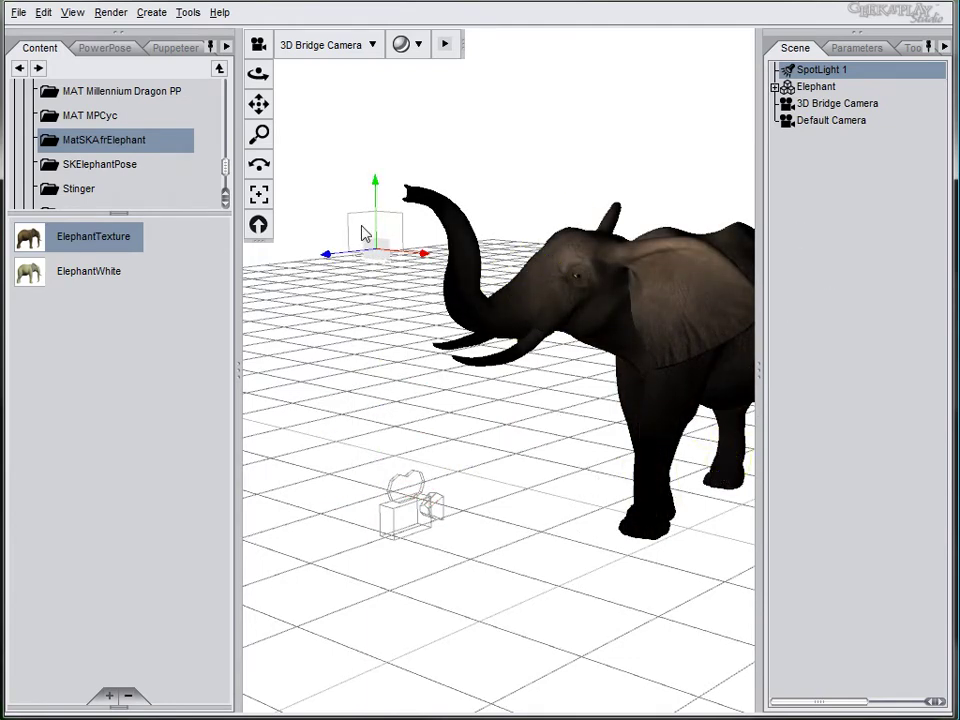
pyautogui.moveTo(256, 79); pyautogui.dragTo(298, 72)
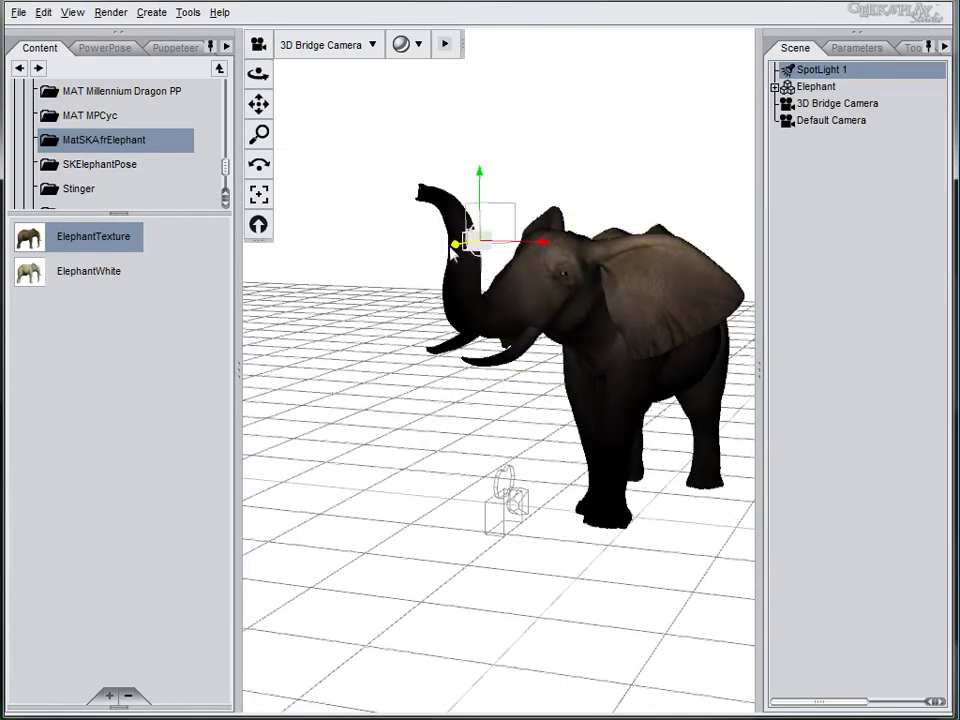
pyautogui.moveTo(466, 241); pyautogui.dragTo(322, 272)
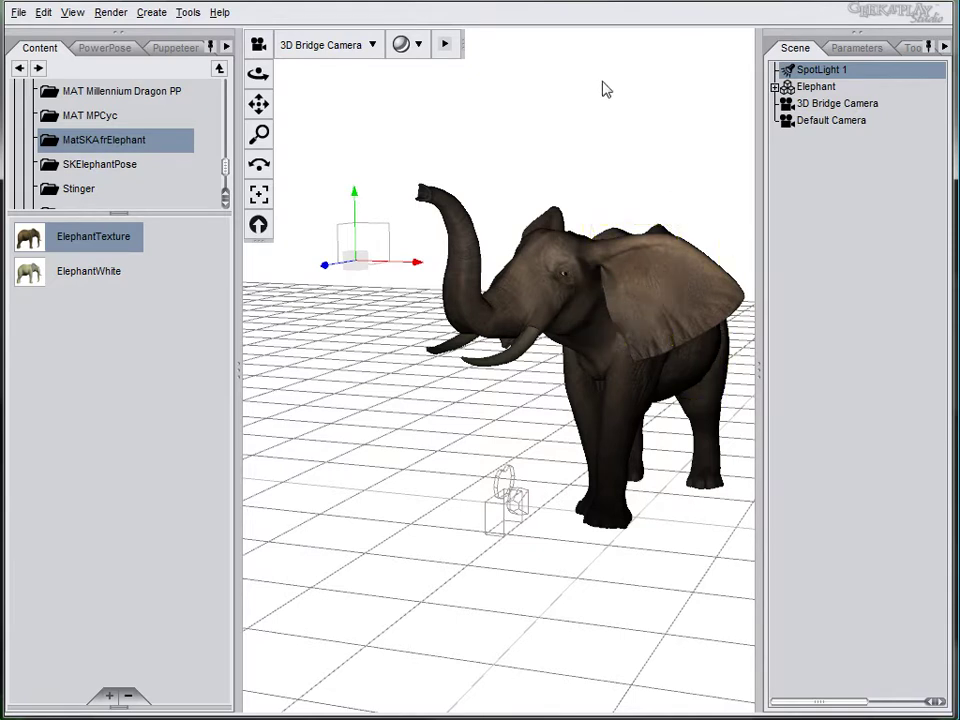
# Step: Add a new distant light to the elephant scene
pyautogui.click(160, 13)
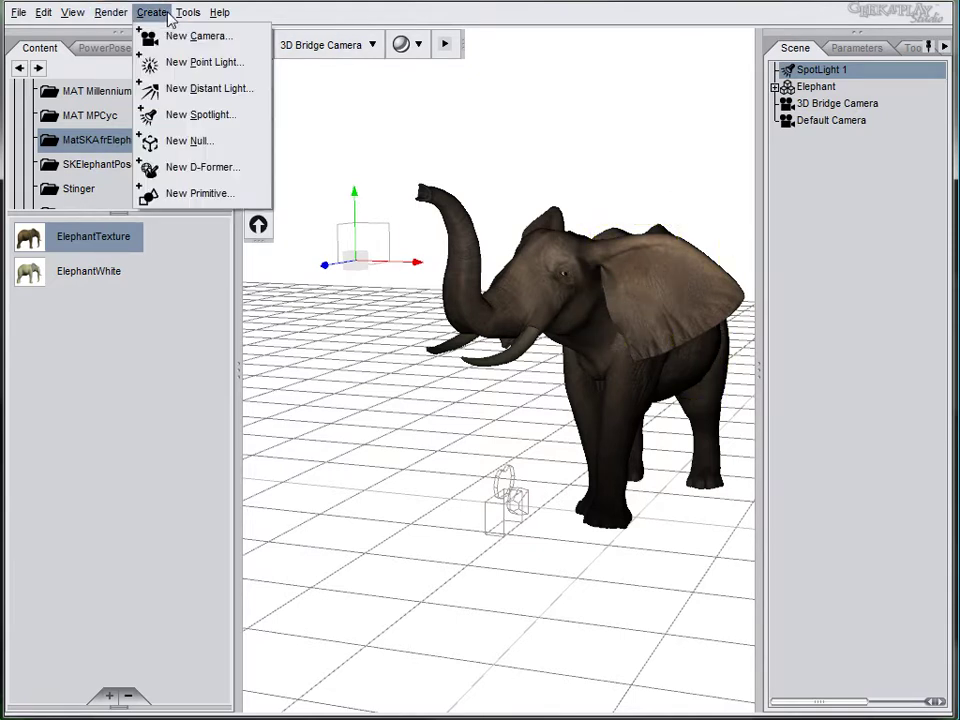
pyautogui.click(198, 90)
pyautogui.click(535, 380)
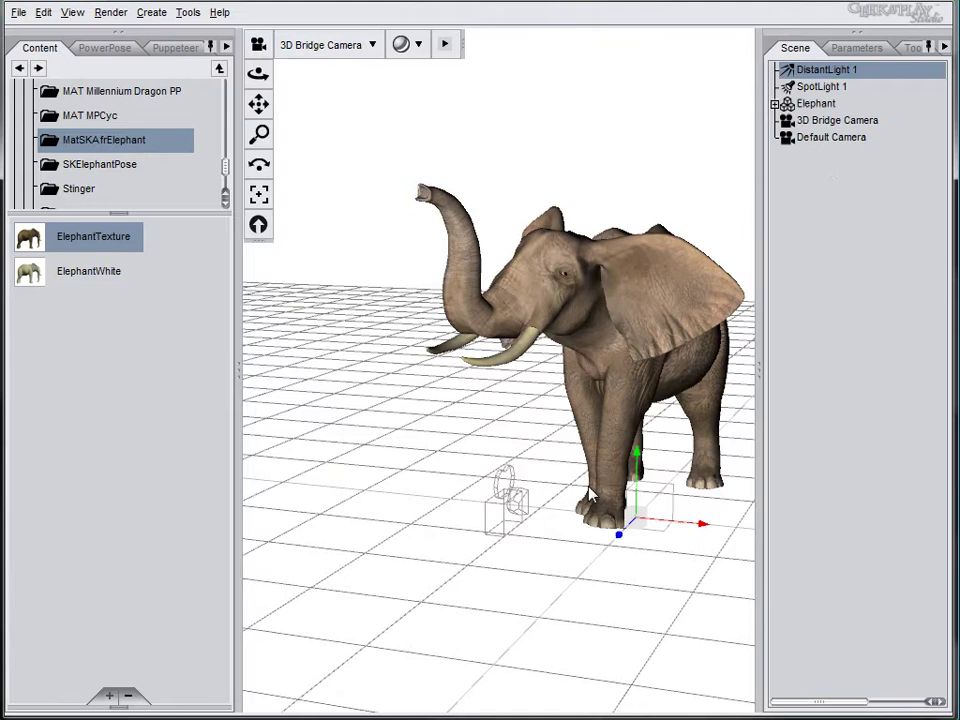
# Step: Select DistantLight 1 and reduce its intensity to 42.6%
pyautogui.click(835, 88)
pyautogui.click(834, 69)
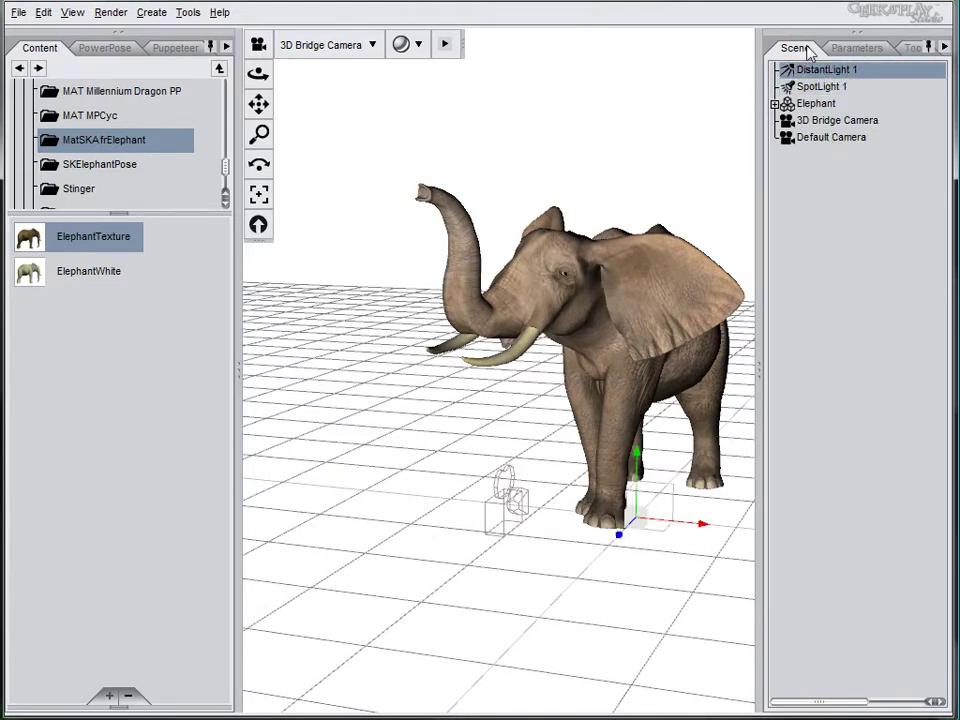
pyautogui.click(854, 49)
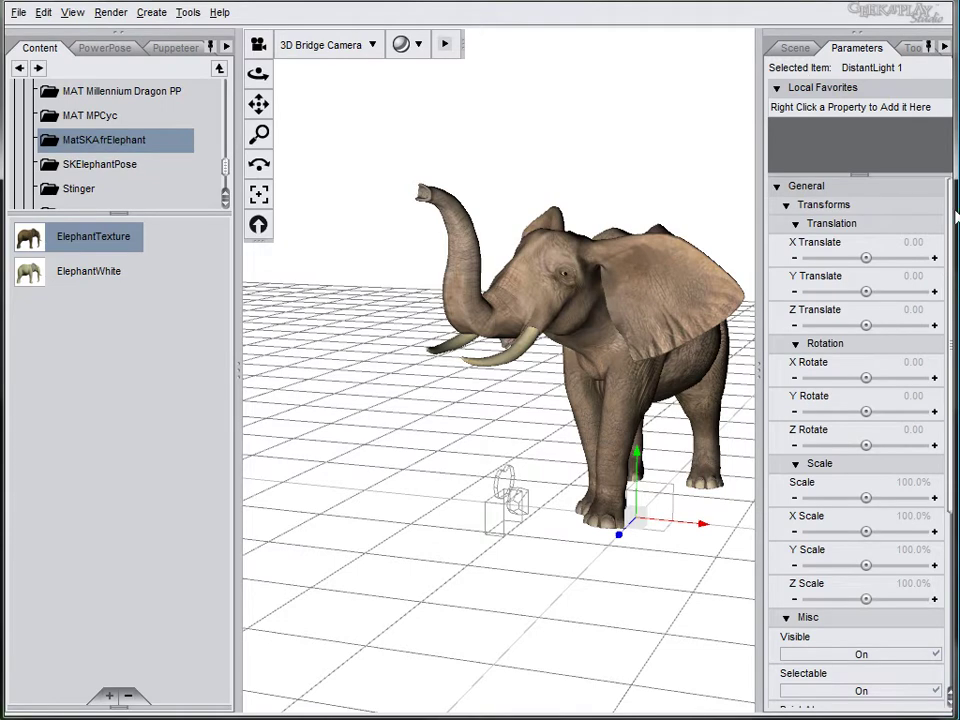
pyautogui.scroll(-5, 940, 405)
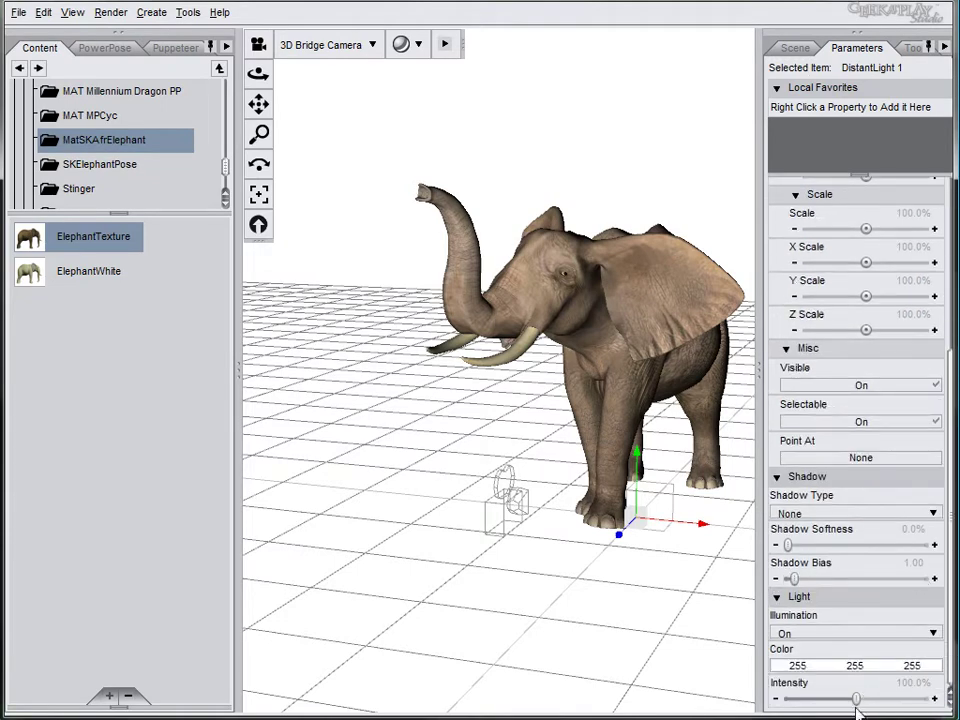
pyautogui.moveTo(856, 698); pyautogui.dragTo(817, 699)
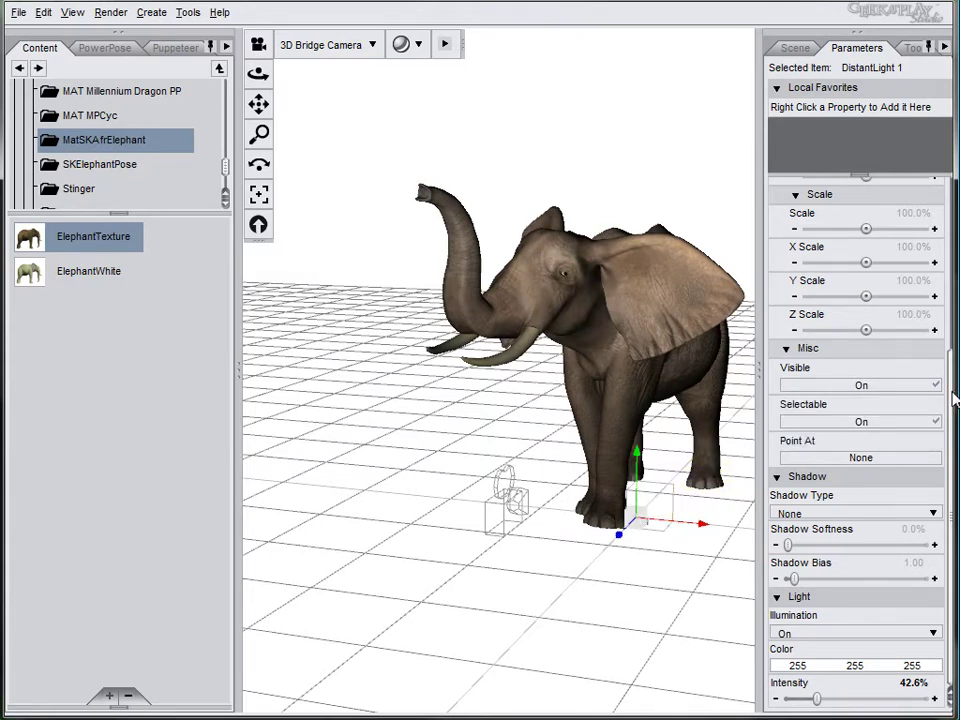
pyautogui.scroll(5, 953, 398)
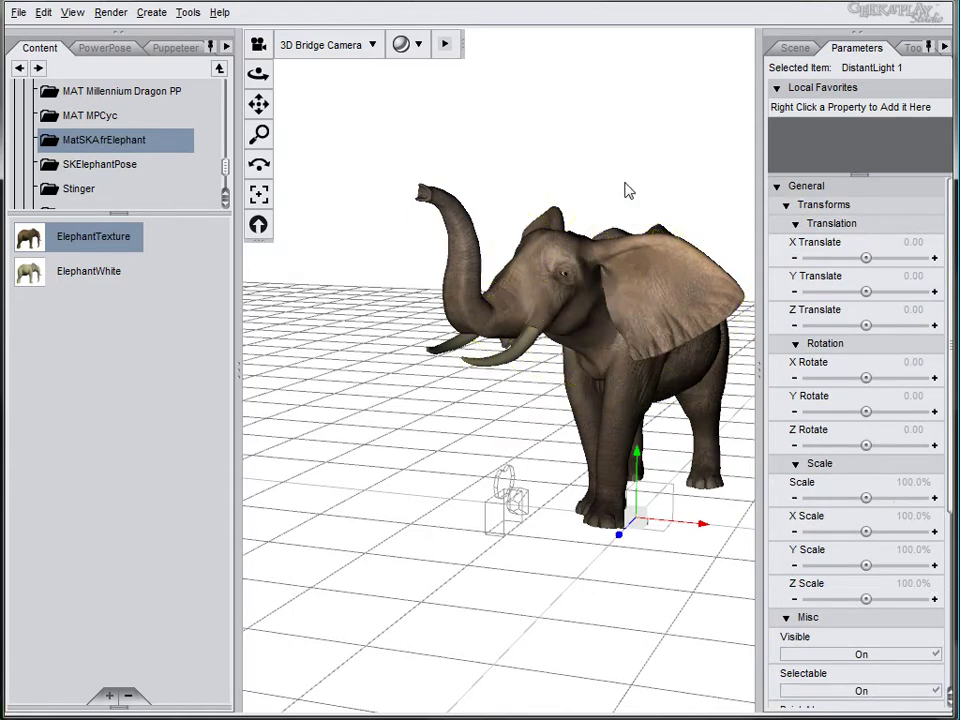
# Step: Uncover the Photoshop document beside DAZ Studio and render the lit elephant to a new layer through the 3D Bridge
pyautogui.moveTo(7, 318); pyautogui.dragTo(414, 313)
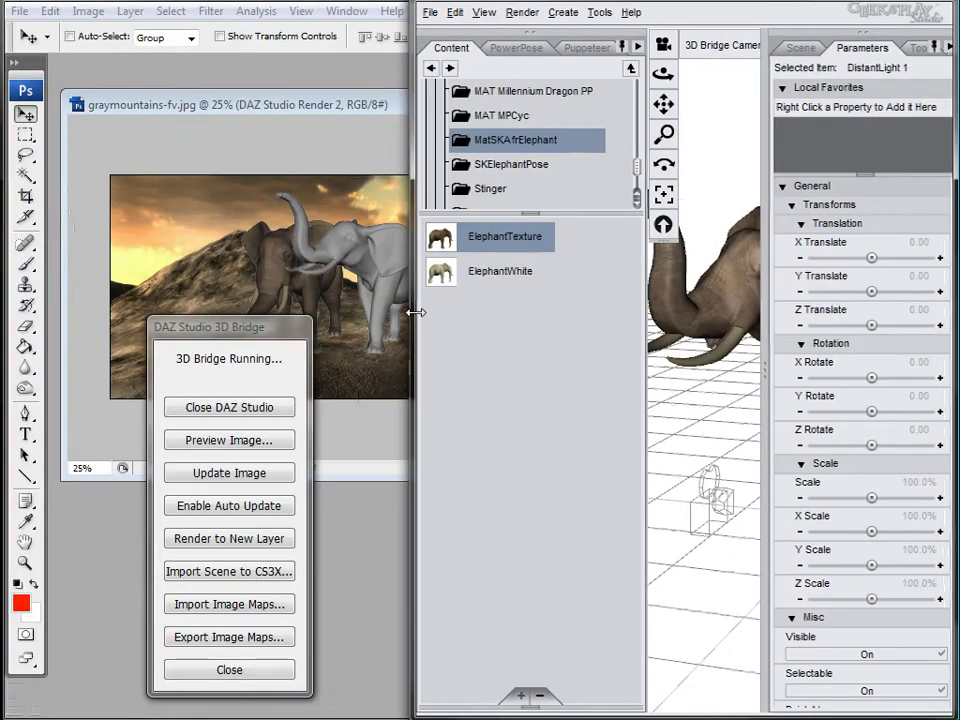
pyautogui.click(765, 377)
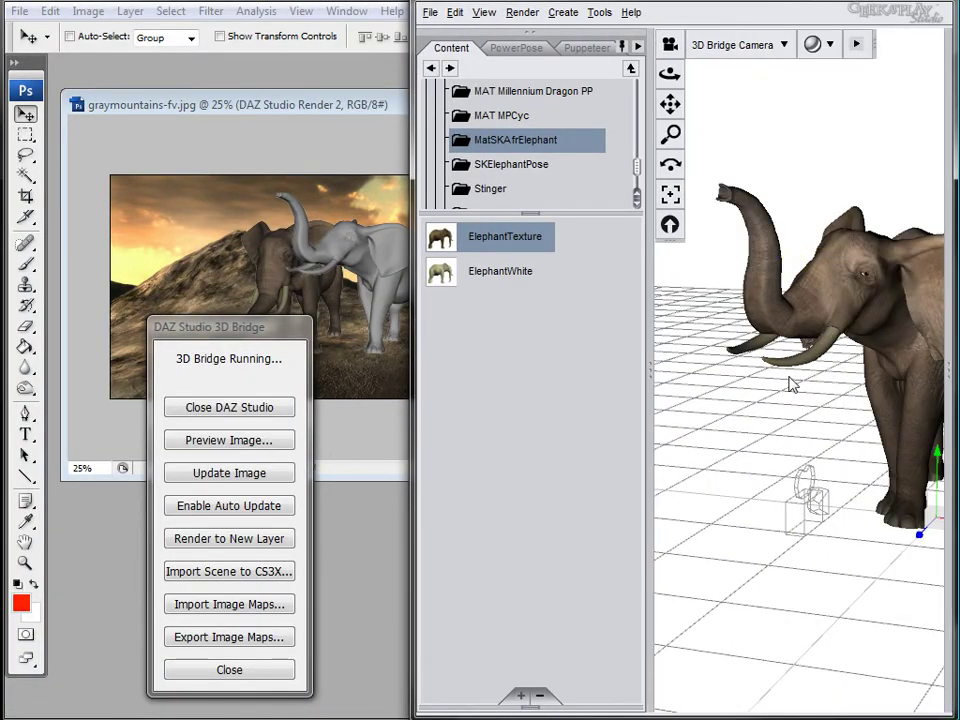
pyautogui.click(276, 440)
pyautogui.click(257, 483)
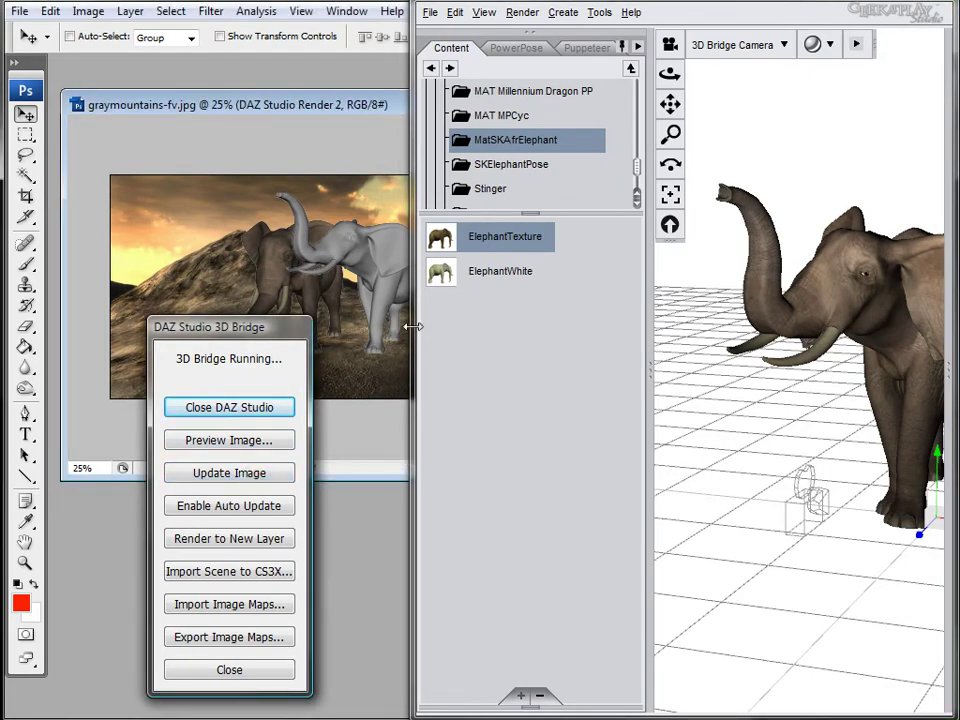
pyautogui.moveTo(412, 326); pyautogui.dragTo(535, 337)
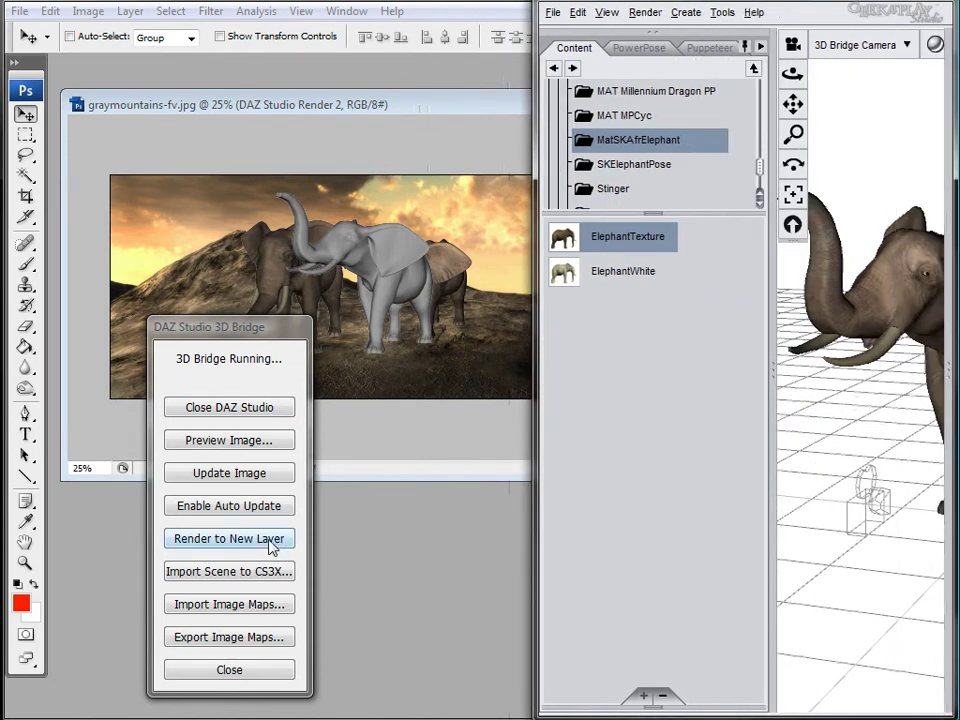
pyautogui.click(223, 540)
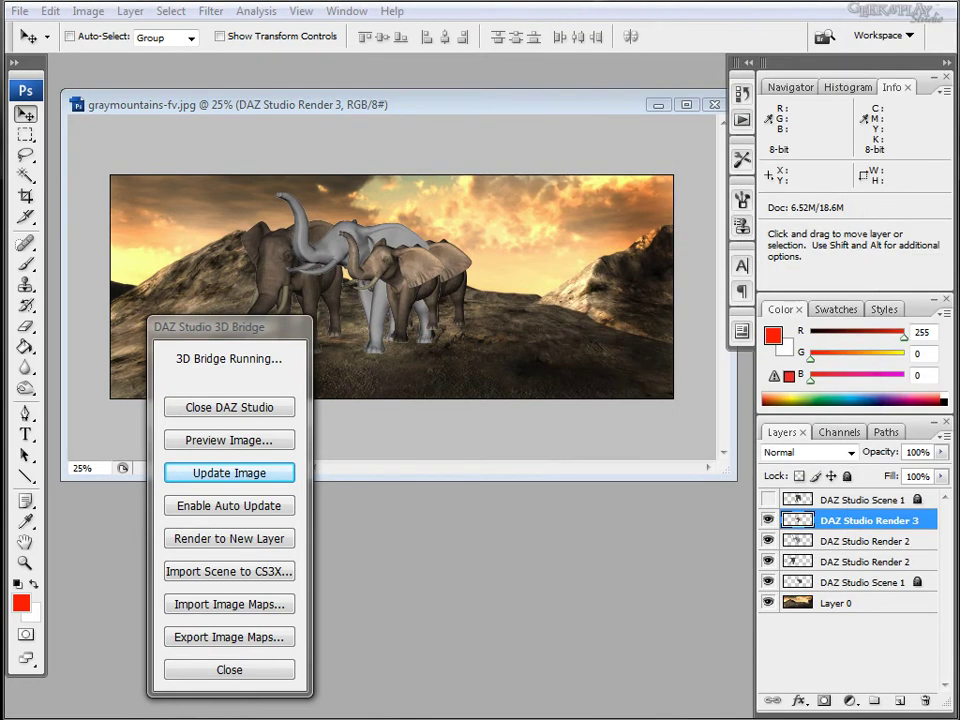
# Step: Hide the lower DAZ Studio Scene 1 layer and move the newly rendered elephant to the right of the gray one
pyautogui.click(768, 583)
pyautogui.moveTo(382, 286); pyautogui.dragTo(500, 296)
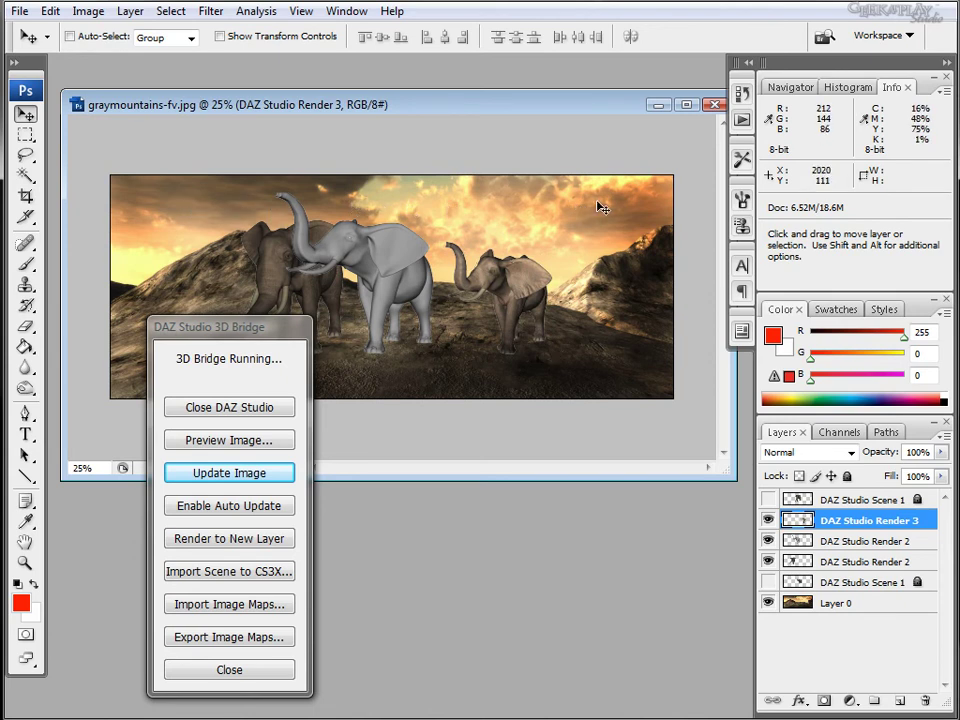
# Step: Move the 3D Bridge dialog clear of the elephants and bring the DAZ Studio window back over the Photoshop workspace
pyautogui.moveTo(273, 335); pyautogui.dragTo(173, 350)
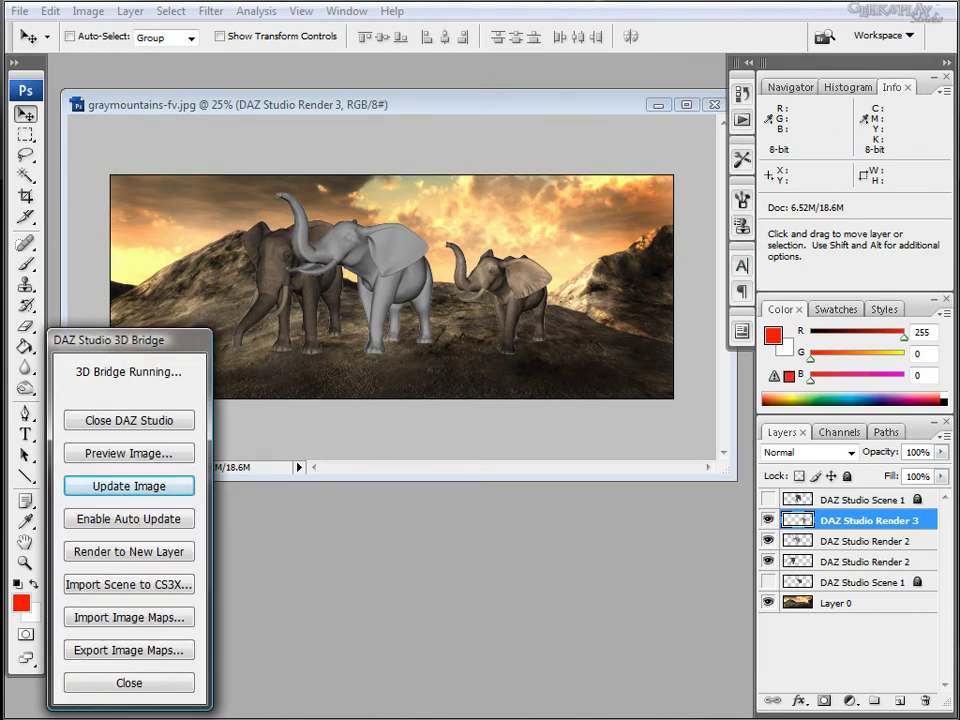
pyautogui.moveTo(958, 6); pyautogui.dragTo(895, 2)
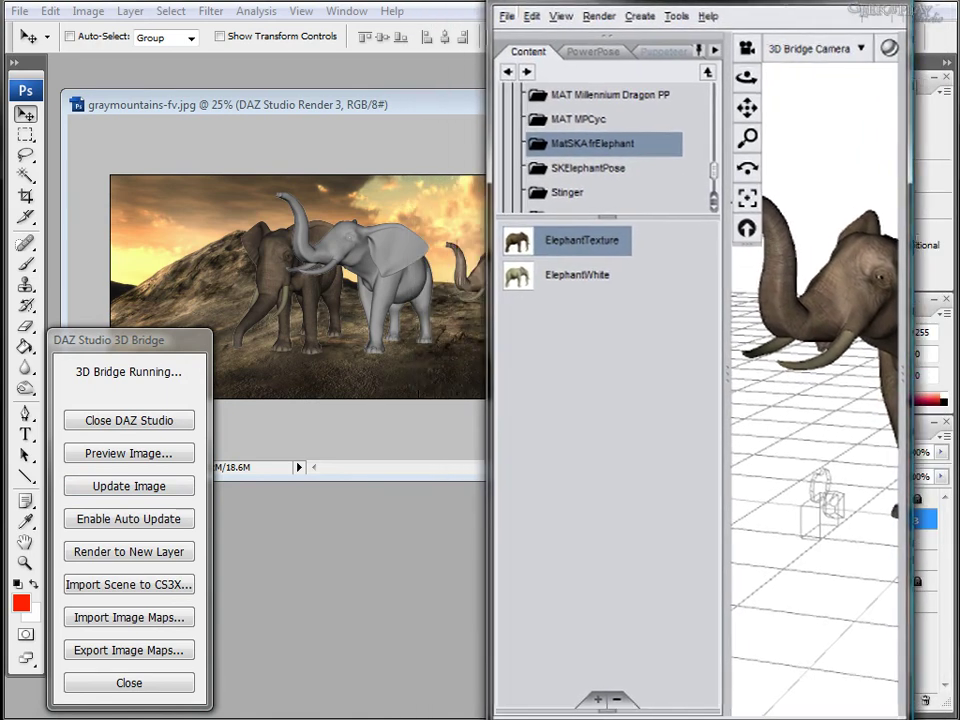